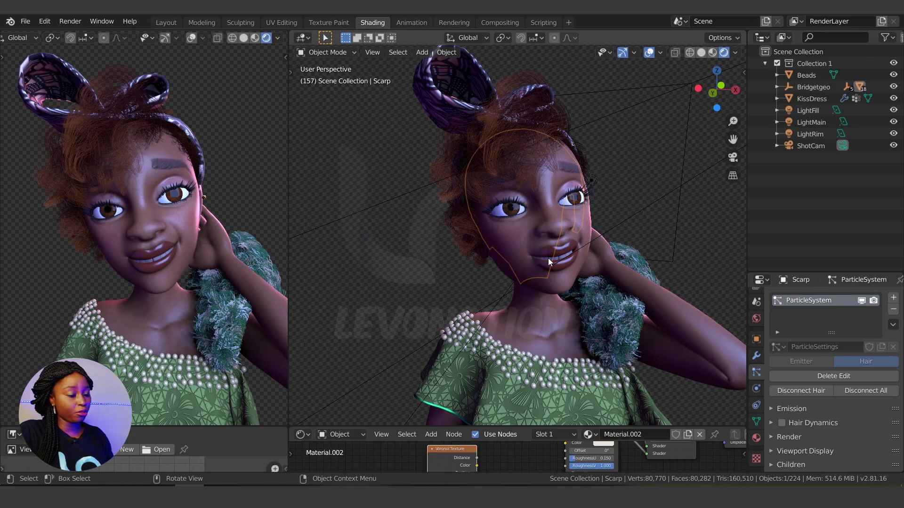
- Convert the Scarp object's hair particle system into a mesh
{"action": "scroll", "coordinate": [548, 258], "scroll_direction": "down", "scroll_amount": 2}
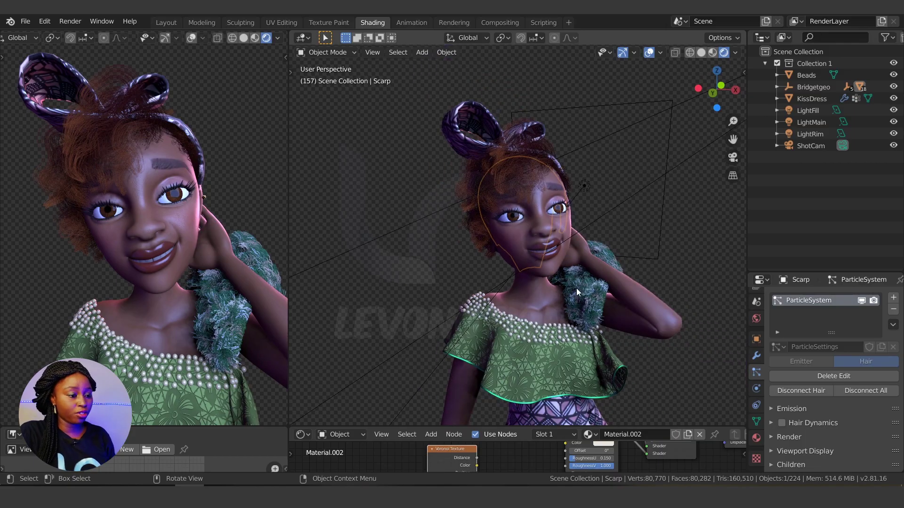
{"action": "middle_click_drag", "start_coordinate": [576, 288], "coordinate": [562, 310]}
{"action": "left_click", "coordinate": [407, 303]}
{"action": "middle_click_drag", "start_coordinate": [505, 317], "coordinate": [552, 279], "text": "shift"}
{"action": "middle_click_drag", "start_coordinate": [575, 248], "coordinate": [549, 279], "text": "shift"}
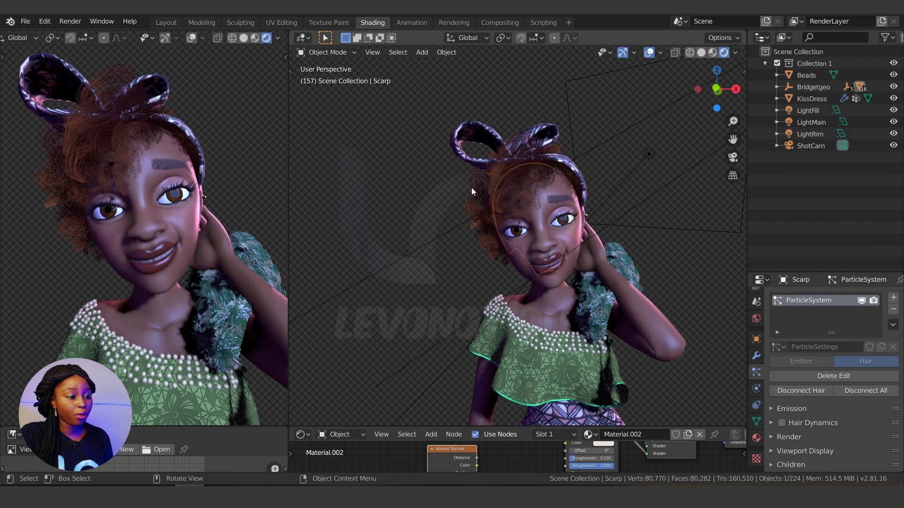
{"action": "left_click", "coordinate": [481, 211]}
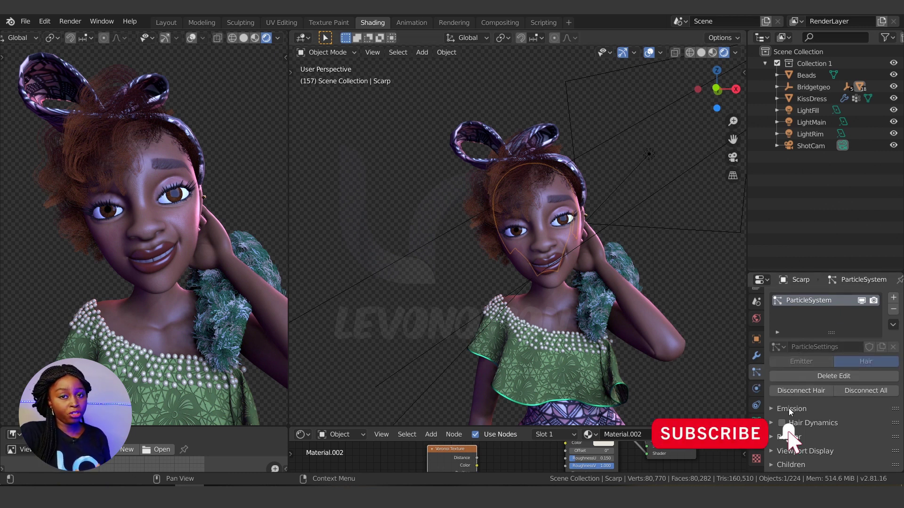
{"action": "left_click", "coordinate": [757, 355]}
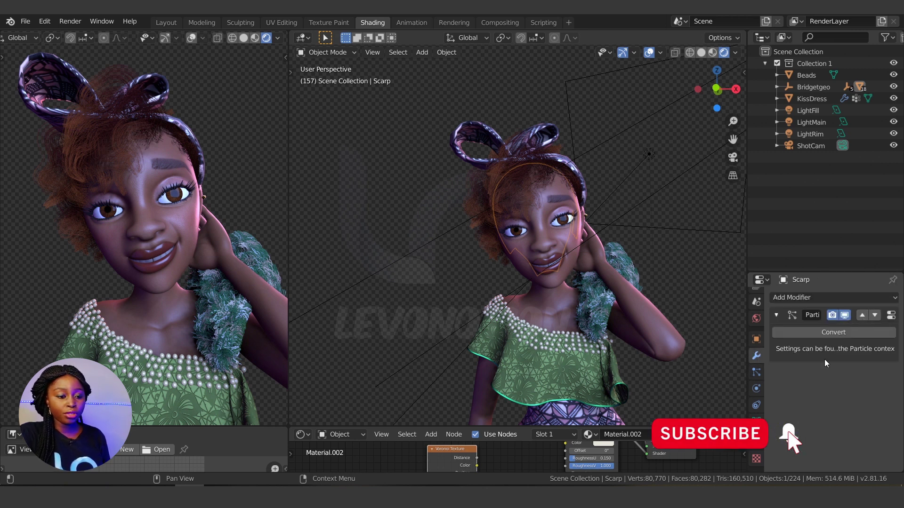
{"action": "left_click", "coordinate": [815, 332]}
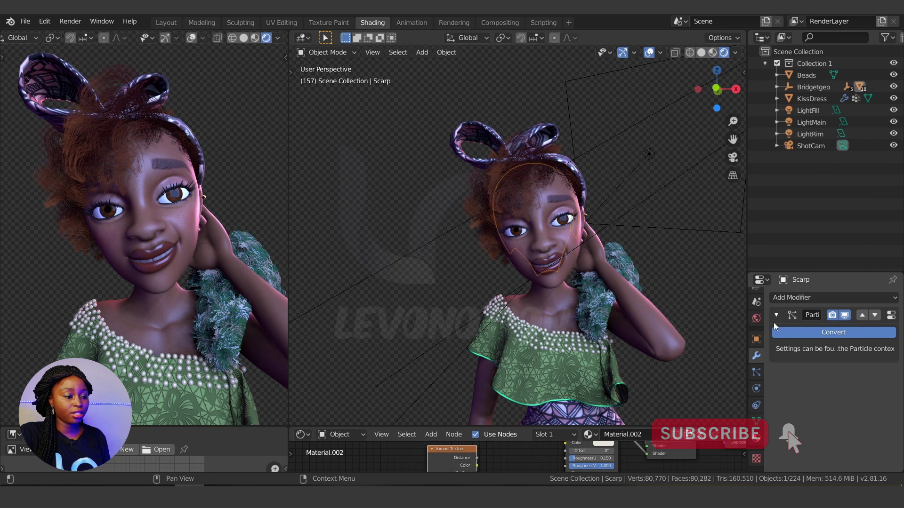
- Move the converted hair mesh off the head into the empty space beside the character's face
{"action": "key", "text": "g"}
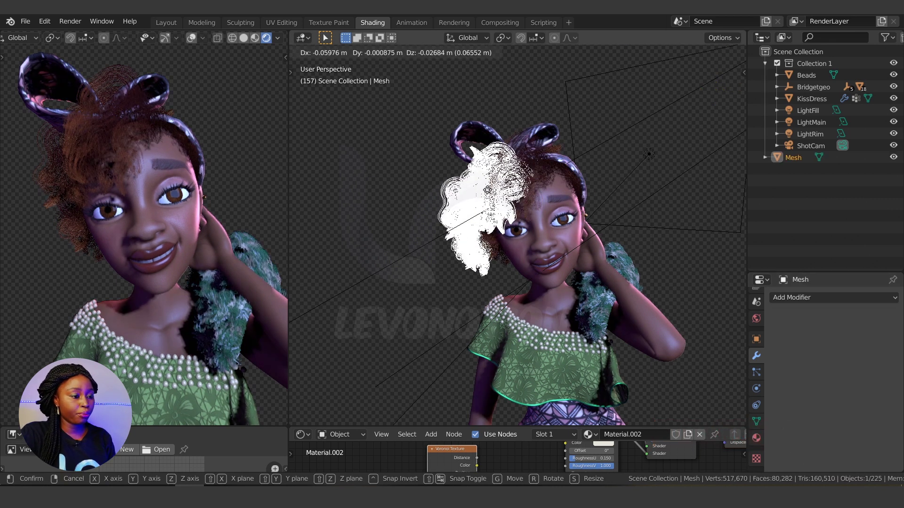
{"action": "left_click", "coordinate": [450, 189]}
{"action": "middle_click_drag", "start_coordinate": [411, 258], "coordinate": [480, 254], "text": "shift"}
{"action": "left_click", "coordinate": [434, 160]}
{"action": "left_click", "coordinate": [430, 158]}
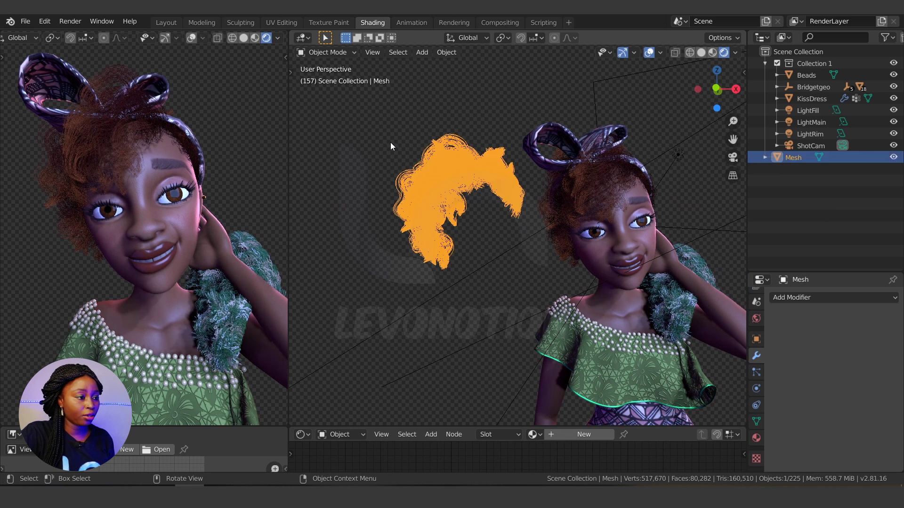
- Examine the converted hair's vertices and mesh statistics in Edit Mode, then return to Object Mode
{"action": "left_click", "coordinate": [326, 49]}
{"action": "left_click", "coordinate": [325, 80]}
{"action": "scroll", "coordinate": [410, 191], "scroll_direction": "up", "scroll_amount": 6}
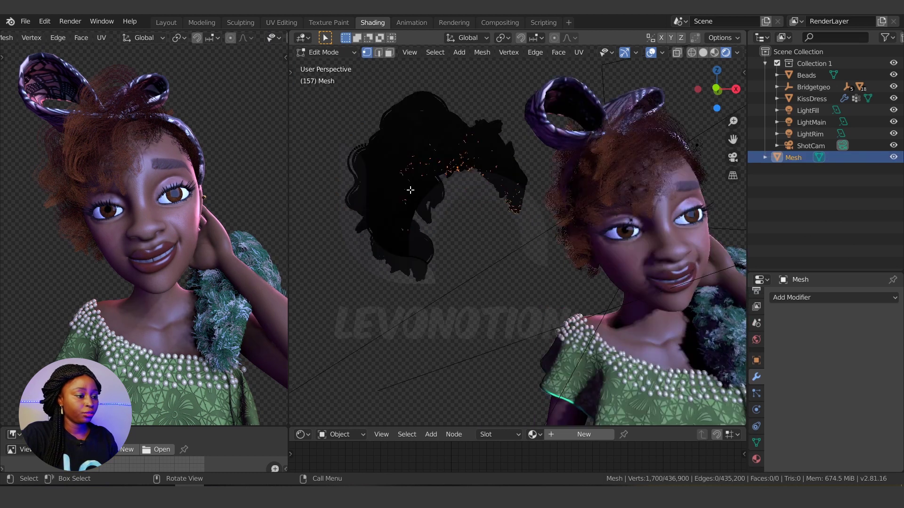
{"action": "middle_click_drag", "start_coordinate": [355, 126], "coordinate": [481, 177], "text": "shift"}
{"action": "left_click", "coordinate": [515, 188]}
{"action": "scroll", "coordinate": [462, 151], "scroll_direction": "up", "scroll_amount": 4}
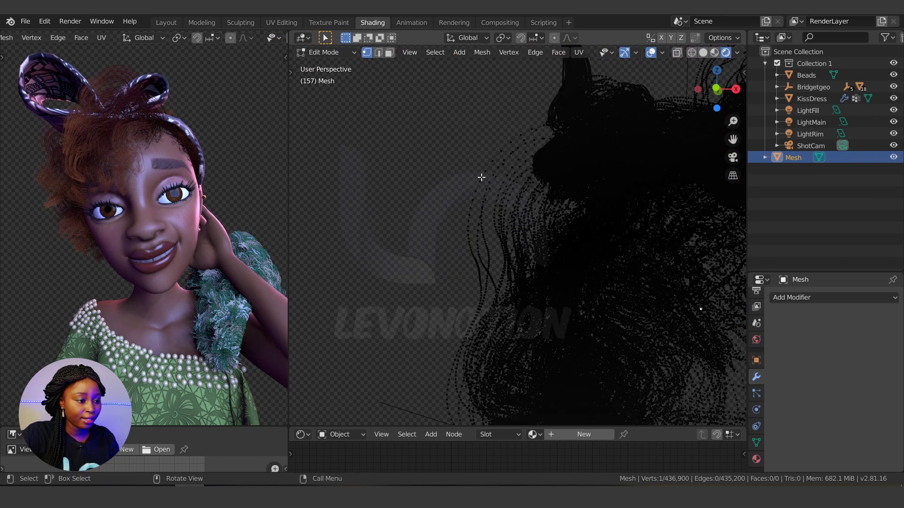
{"action": "left_click", "coordinate": [489, 182]}
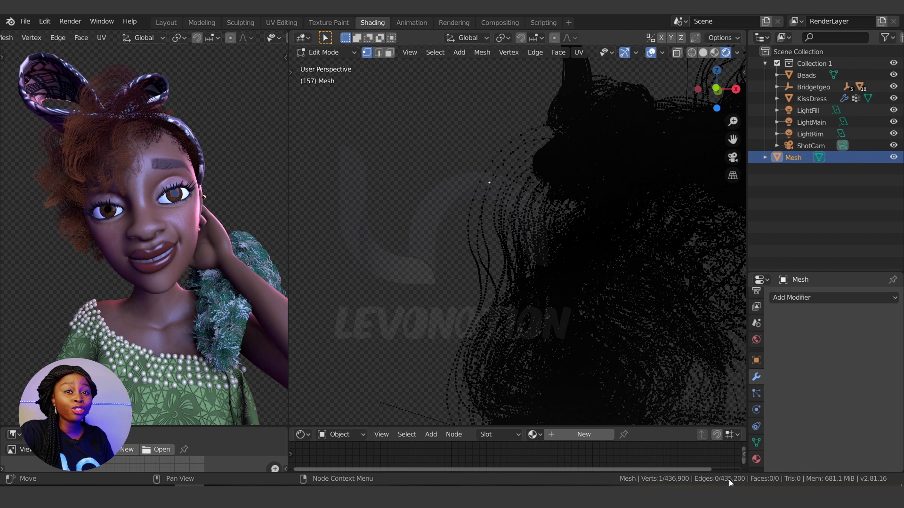
{"action": "scroll", "coordinate": [500, 258], "scroll_direction": "down", "scroll_amount": 5}
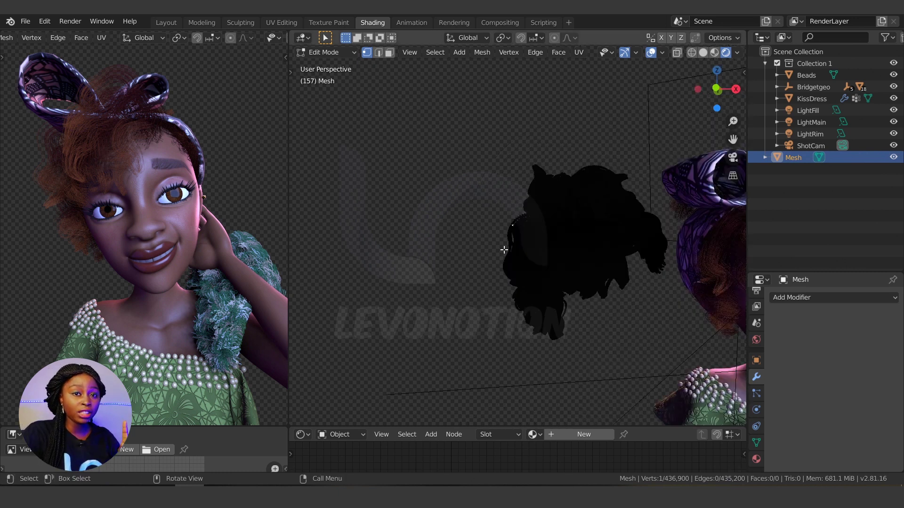
{"action": "key", "text": "ctrl+Tab"}
{"action": "left_click", "coordinate": [489, 260]}
- Lower the viewport display strand steps of the Scarp object's hair particle system
{"action": "middle_click_drag", "start_coordinate": [598, 309], "coordinate": [512, 290]}
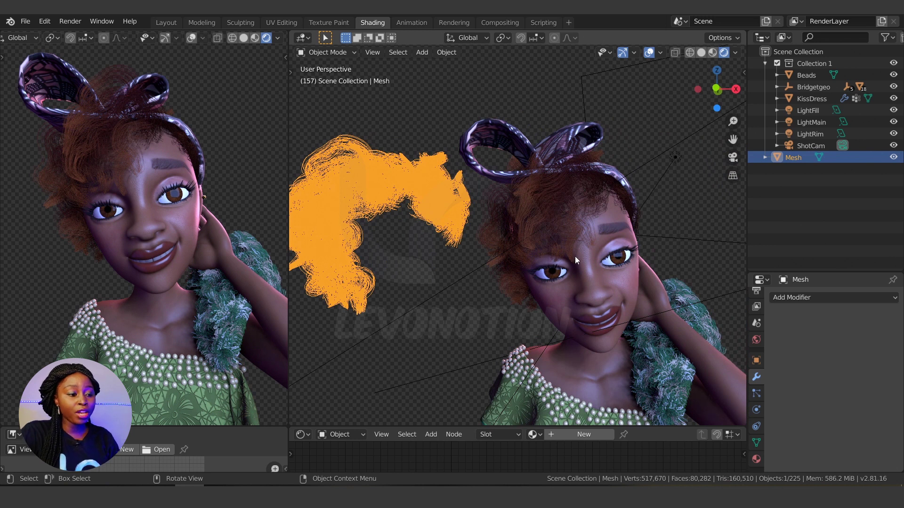
{"action": "left_click", "coordinate": [547, 217]}
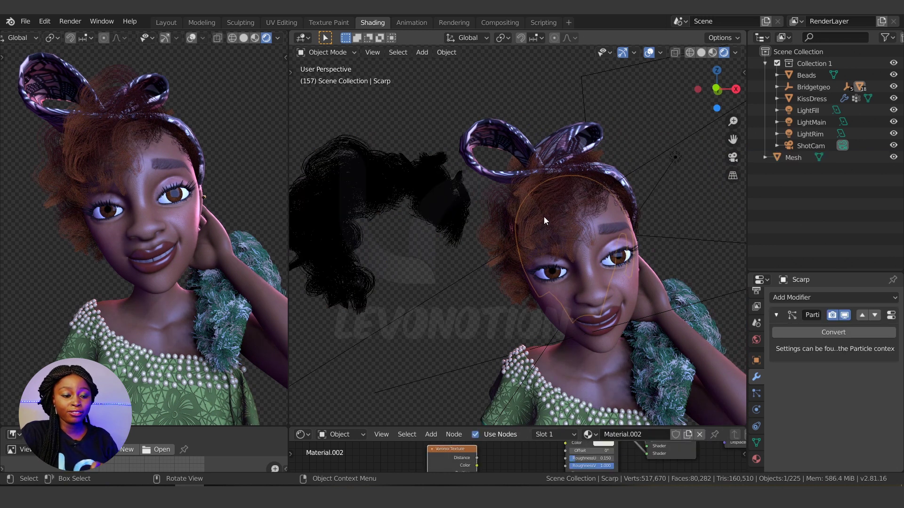
{"action": "left_click", "coordinate": [891, 315]}
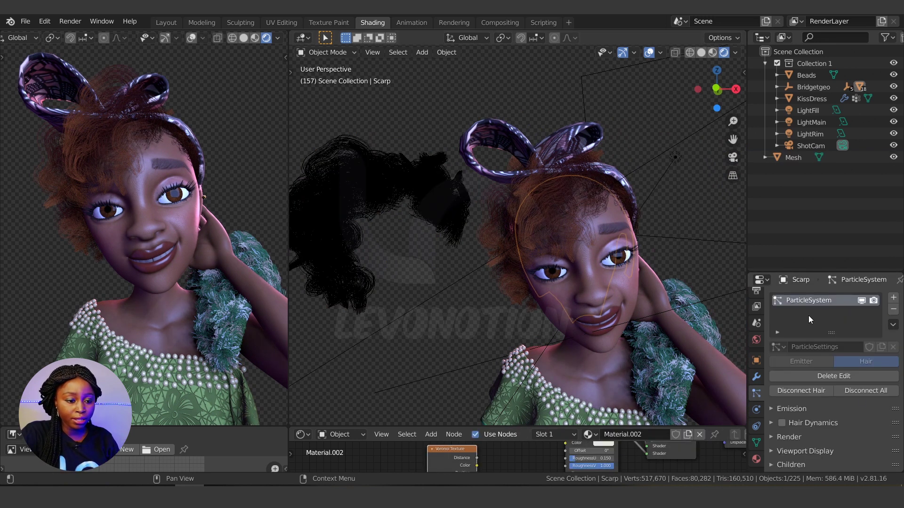
{"action": "scroll", "coordinate": [808, 409], "scroll_direction": "down", "scroll_amount": 2}
{"action": "left_click", "coordinate": [805, 414]}
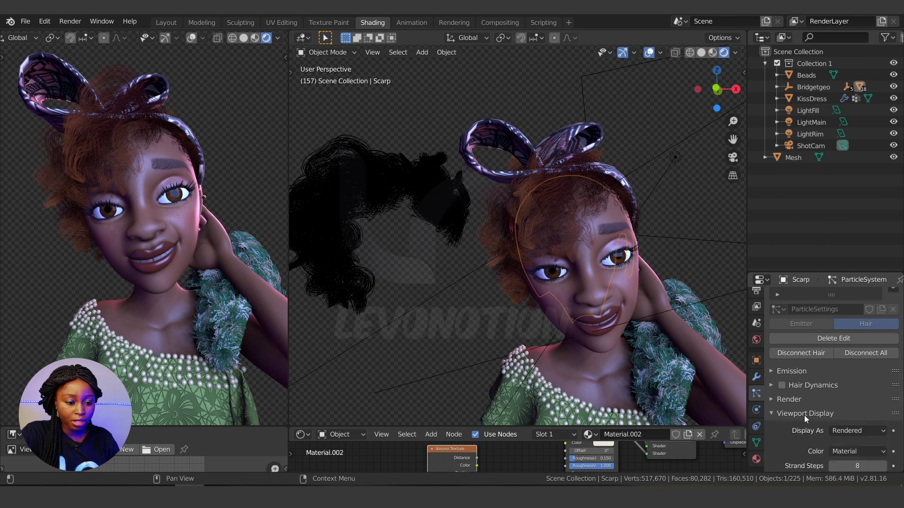
{"action": "scroll", "coordinate": [803, 438], "scroll_direction": "down", "scroll_amount": 1}
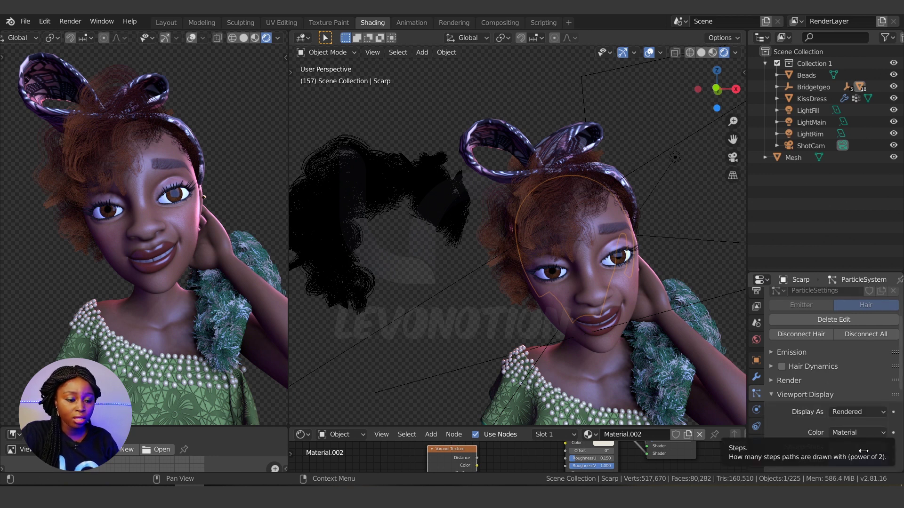
{"action": "left_click", "coordinate": [830, 451]}
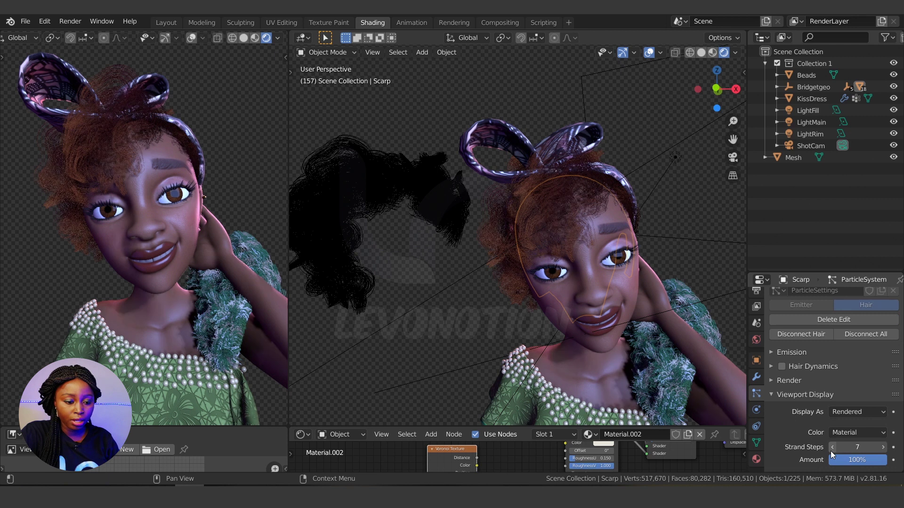
{"action": "left_click", "coordinate": [791, 395]}
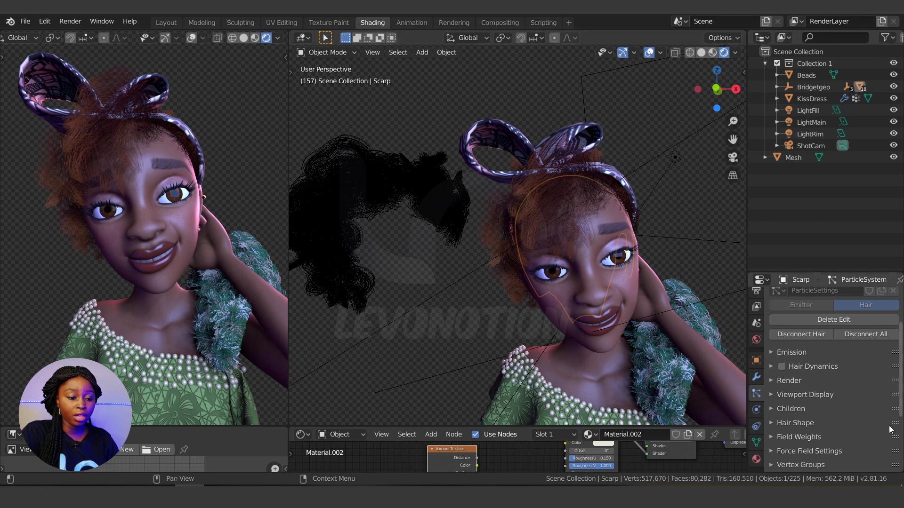
- Set the display amount of the Scarp hair's simple children to 30
{"action": "left_click", "coordinate": [791, 409]}
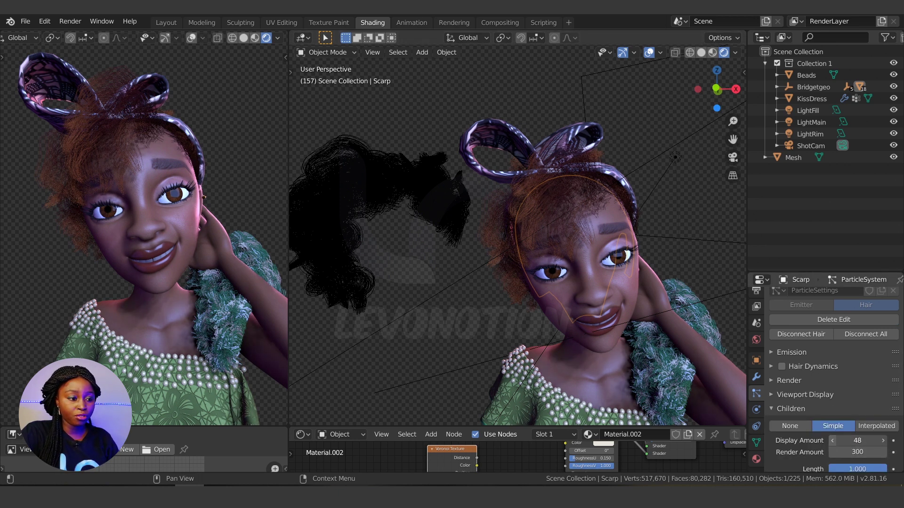
{"action": "left_click_drag", "start_coordinate": [854, 440], "coordinate": [845, 440]}
{"action": "left_click", "coordinate": [845, 441]}
{"action": "key", "text": "Return"}
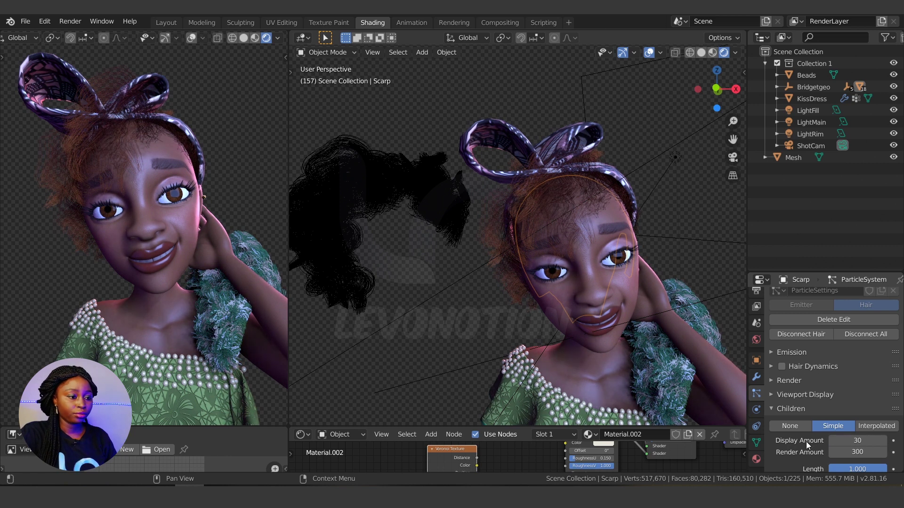
{"action": "left_click", "coordinate": [775, 409]}
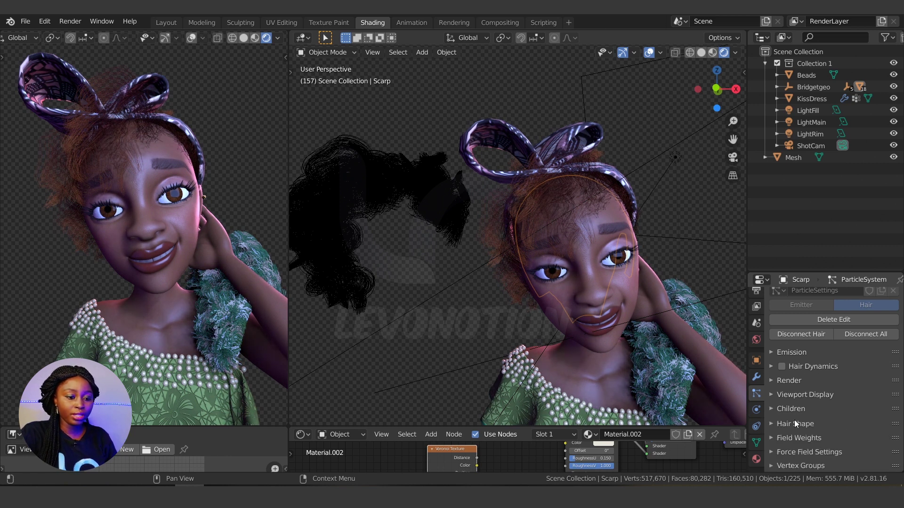
- Convert the lightened Scarp hair particle system into a mesh and move it to the side of the head opposite the first mesh
{"action": "left_click", "coordinate": [757, 377]}
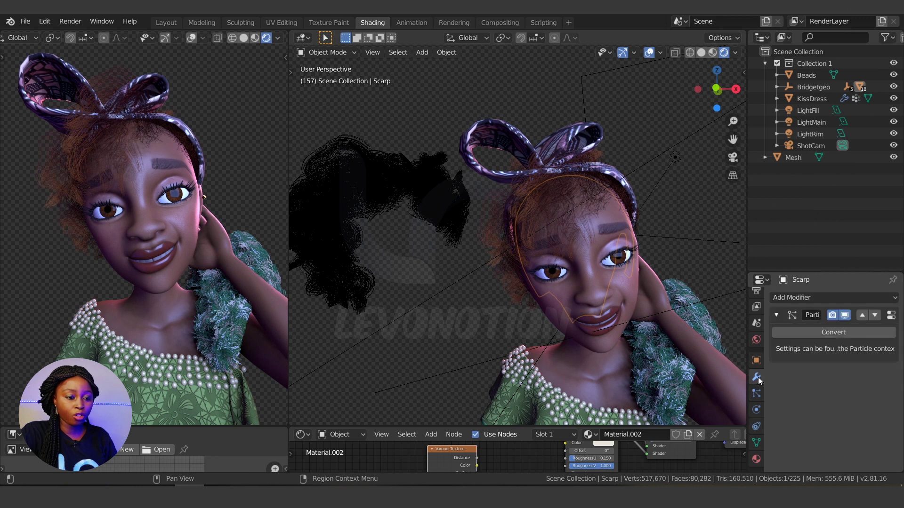
{"action": "left_click", "coordinate": [829, 332]}
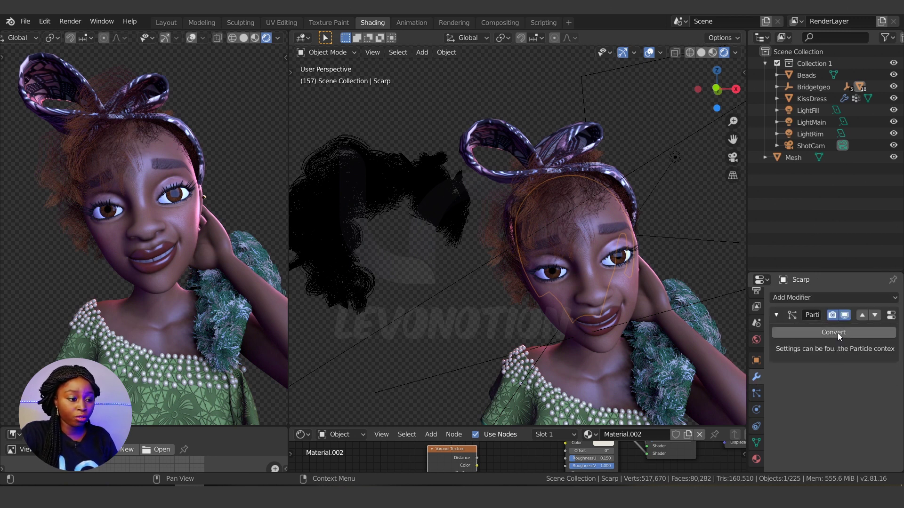
{"action": "scroll", "coordinate": [478, 255], "scroll_direction": "down", "scroll_amount": 2}
{"action": "key", "text": "g"}
{"action": "left_click", "coordinate": [681, 226]}
- Check the lighter hair mesh's vertices and statistics in Edit Mode, then return to Object Mode
{"action": "middle_click_drag", "start_coordinate": [564, 259], "coordinate": [483, 288]}
{"action": "key", "text": "Tab"}
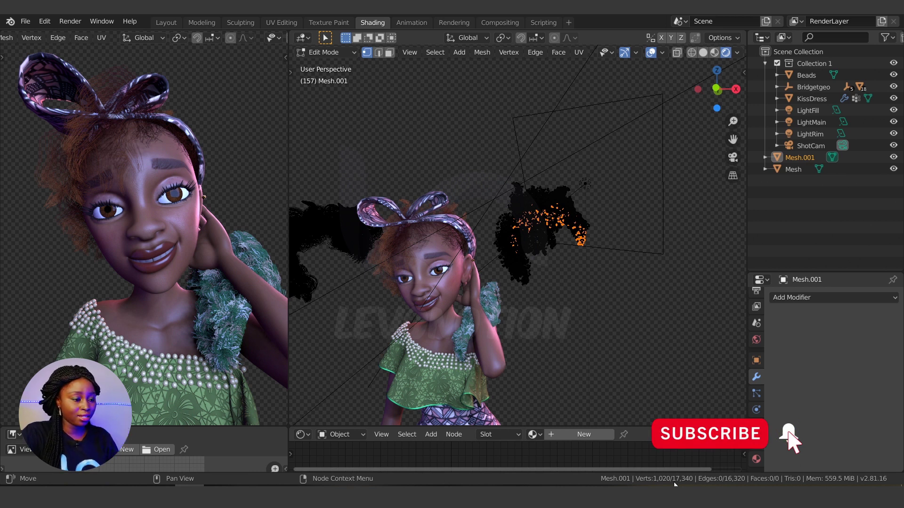
{"action": "left_click", "coordinate": [545, 232]}
{"action": "key", "text": "ctrl+Tab"}
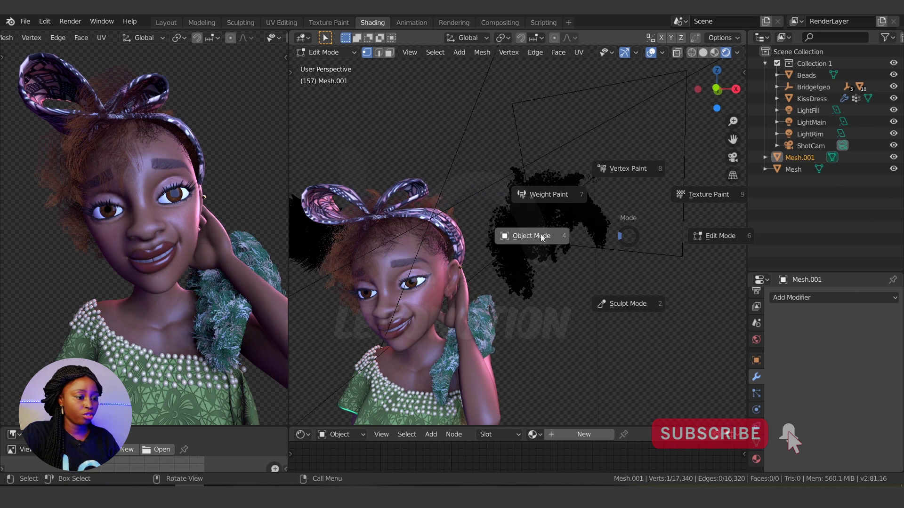
{"action": "left_click", "coordinate": [527, 249]}
- Delete the first, denser hair mesh beside the head
{"action": "middle_click_drag", "start_coordinate": [445, 289], "coordinate": [388, 230]}
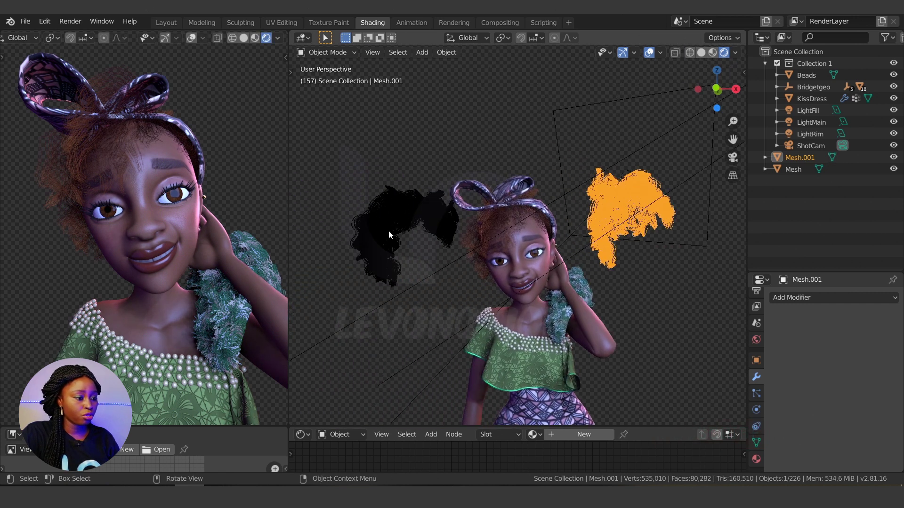
{"action": "left_click", "coordinate": [402, 231]}
{"action": "key", "text": "x"}
{"action": "left_click", "coordinate": [405, 229]}
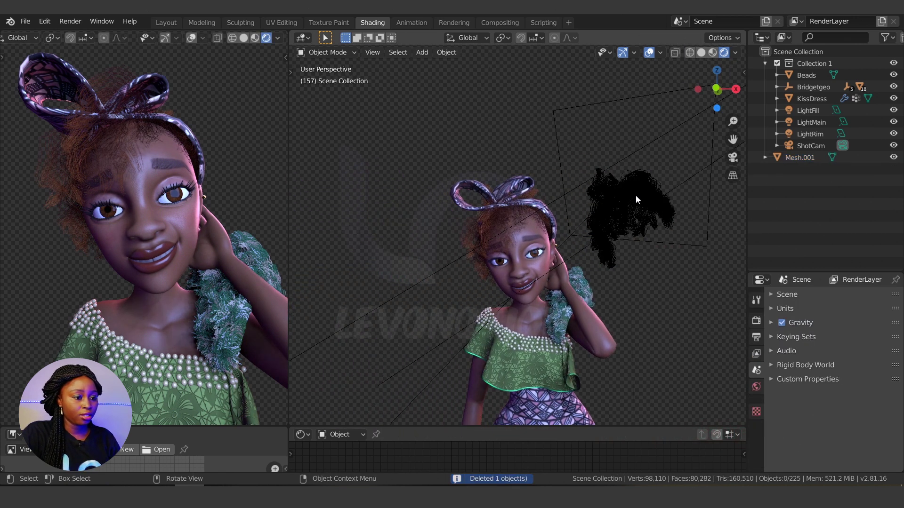
- Convert the remaining hair mesh, Mesh.001, into a curve
{"action": "left_click", "coordinate": [636, 195]}
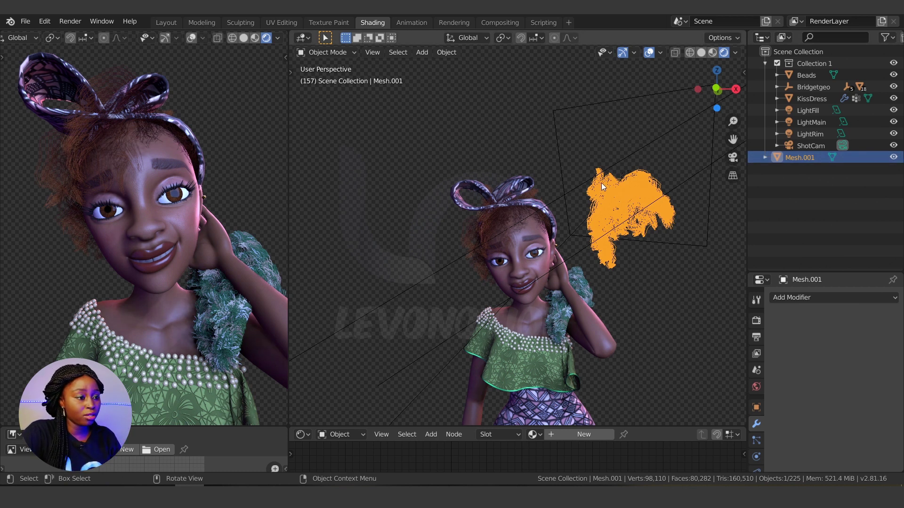
{"action": "left_click", "coordinate": [442, 55]}
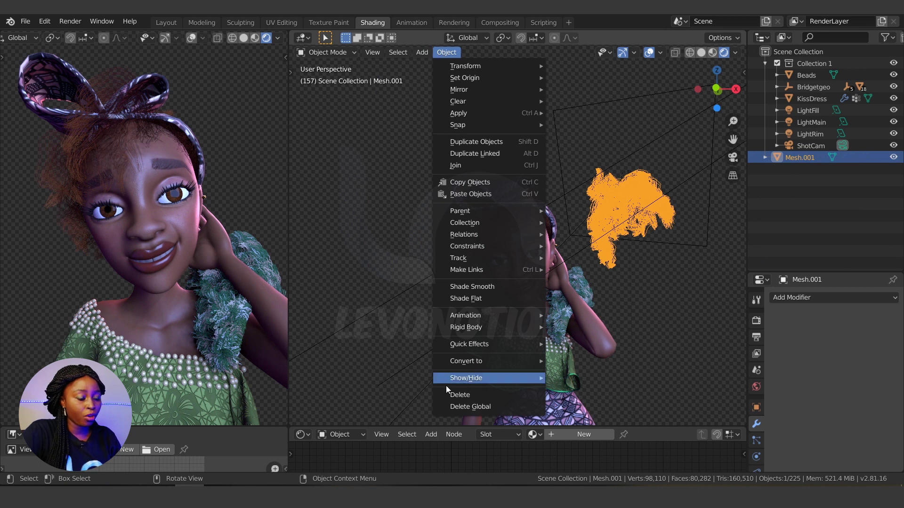
{"action": "mouse_move", "coordinate": [482, 361]}
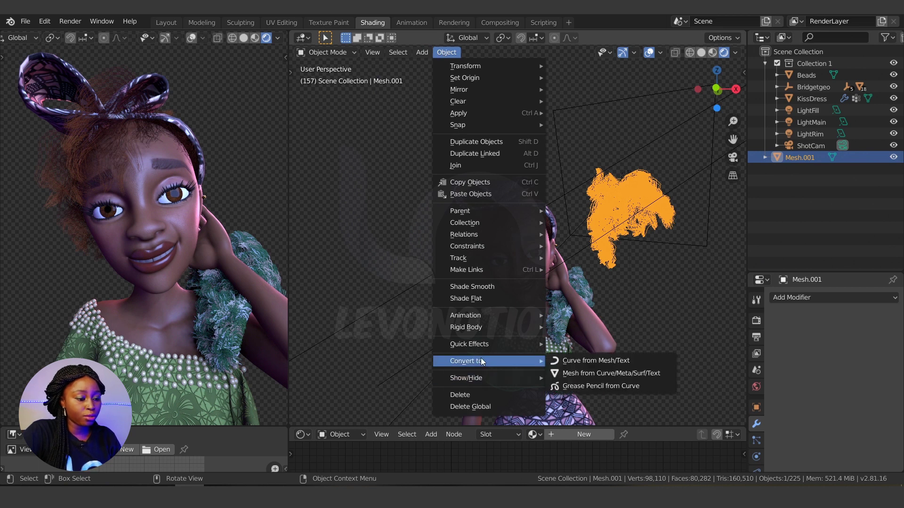
{"action": "left_click", "coordinate": [587, 362]}
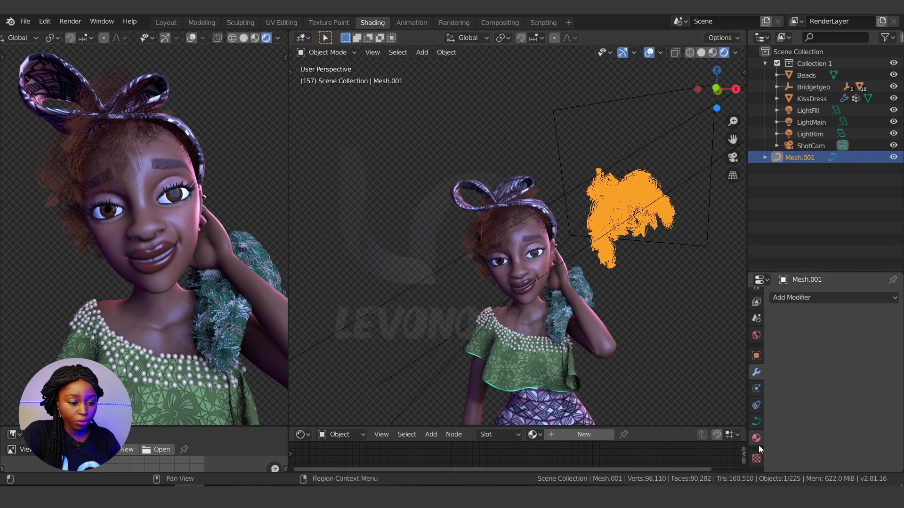
- Thicken the hair curve's strands with a bevel depth of 0.0007 m
{"action": "left_click", "coordinate": [756, 421]}
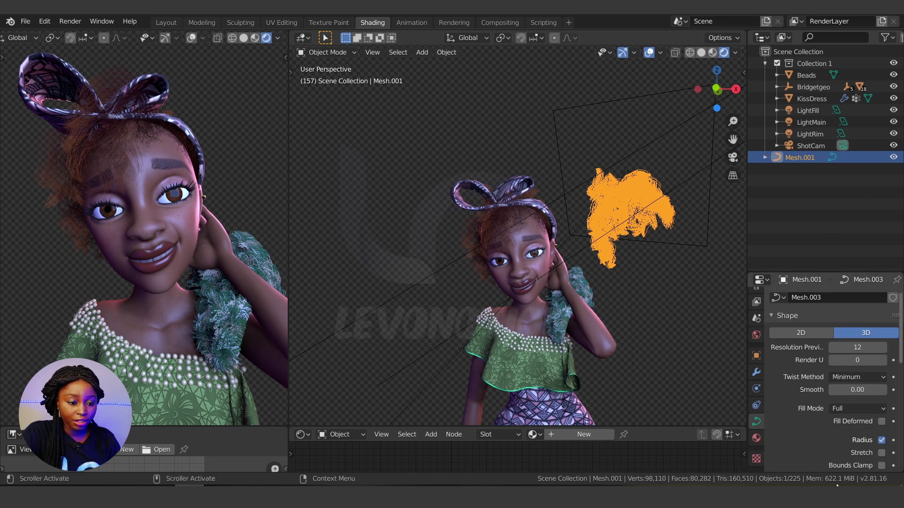
{"action": "scroll", "coordinate": [807, 421], "scroll_direction": "down", "scroll_amount": 8}
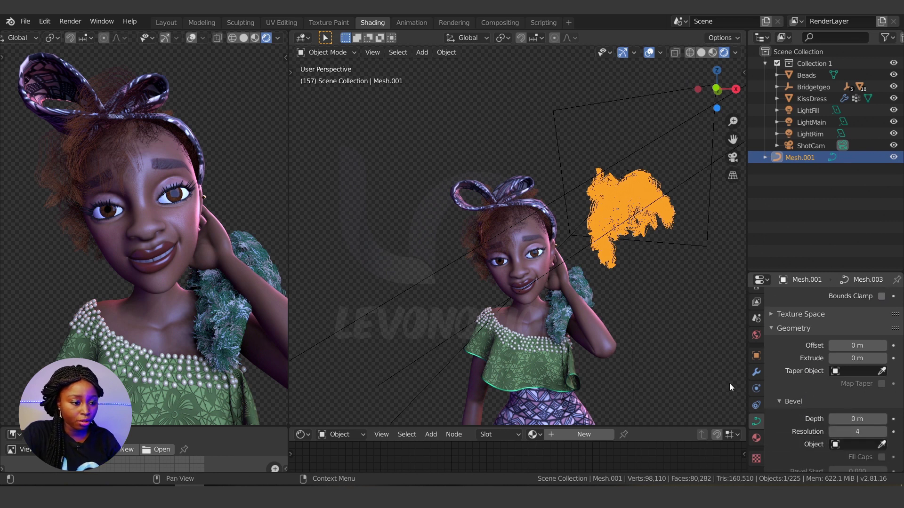
{"action": "scroll", "coordinate": [155, 245], "scroll_direction": "down", "scroll_amount": 3}
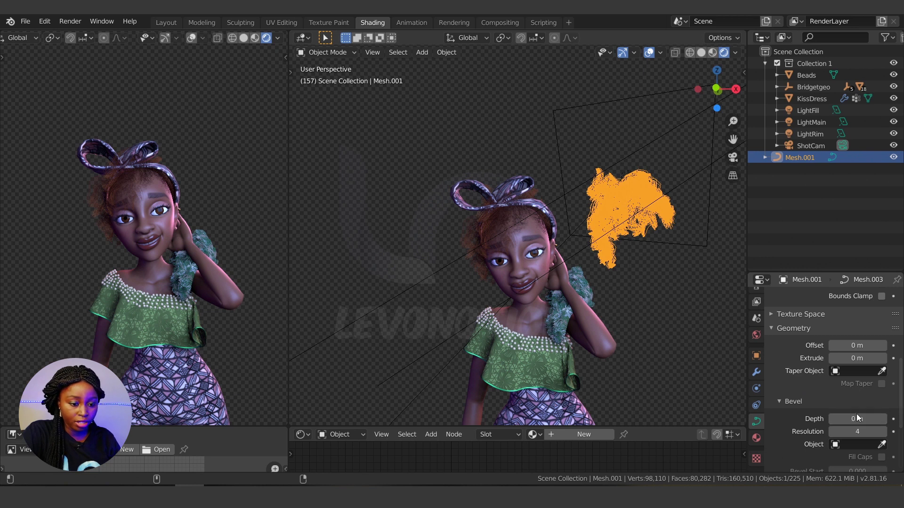
{"action": "left_click_drag", "start_coordinate": [857, 419], "coordinate": [861, 419]}
{"action": "scroll", "coordinate": [233, 187], "scroll_direction": "up", "scroll_amount": 6}
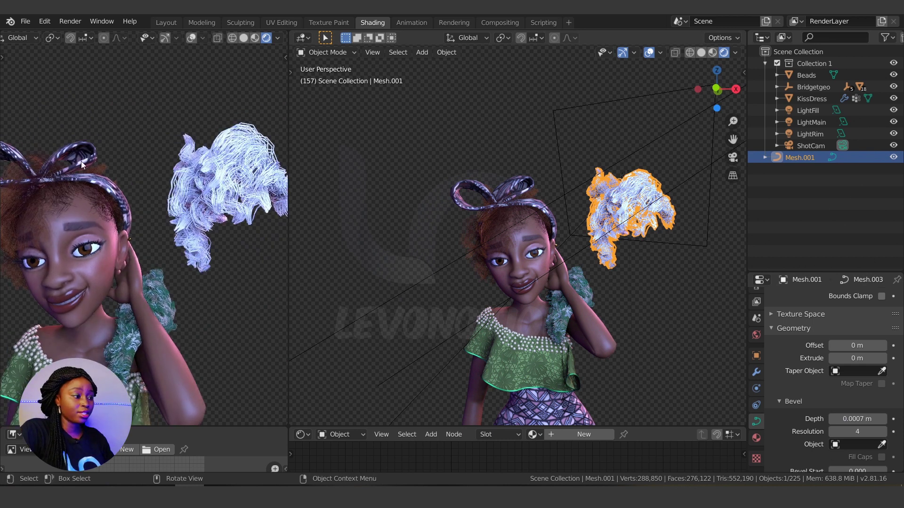
- Hide the scalp's original particle hair in the viewport by disabling its particle modifier's display
{"action": "left_click", "coordinate": [488, 219]}
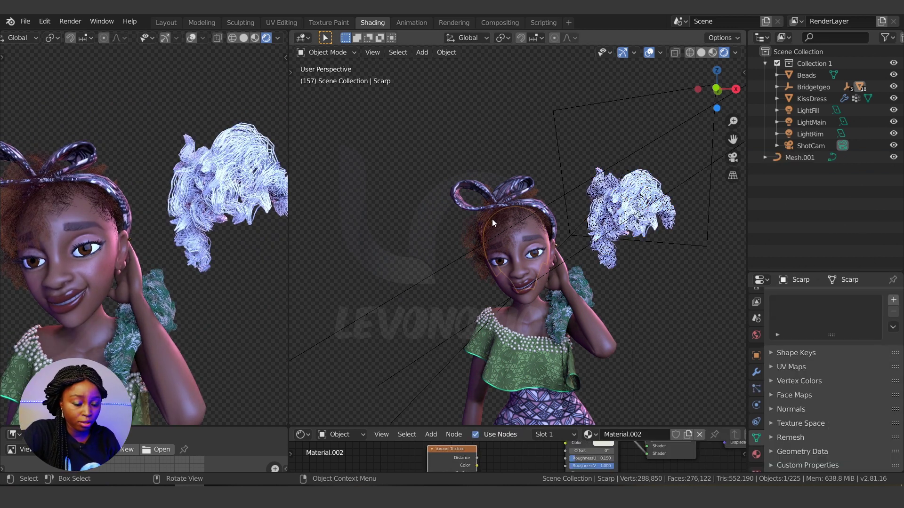
{"action": "left_click", "coordinate": [756, 372]}
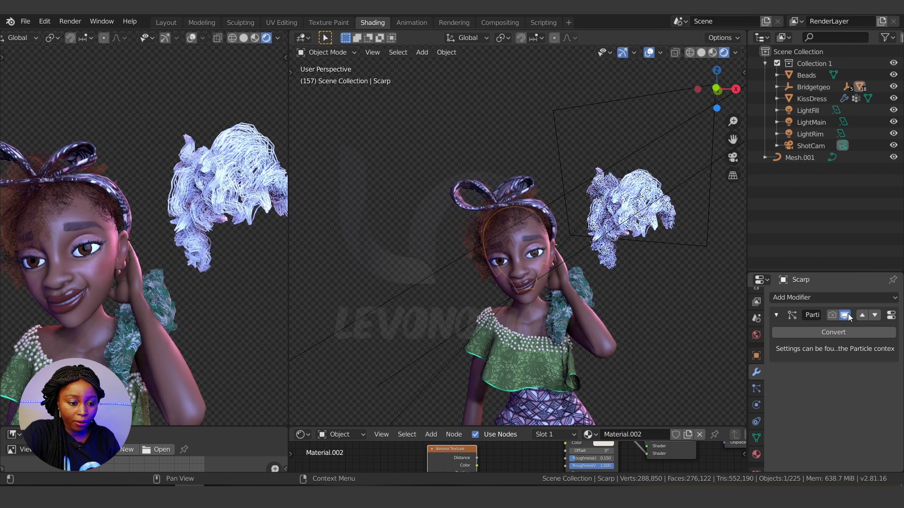
- Clear the location of the hair curve Mesh.001 so it sits on the character's head
{"action": "left_click", "coordinate": [617, 201]}
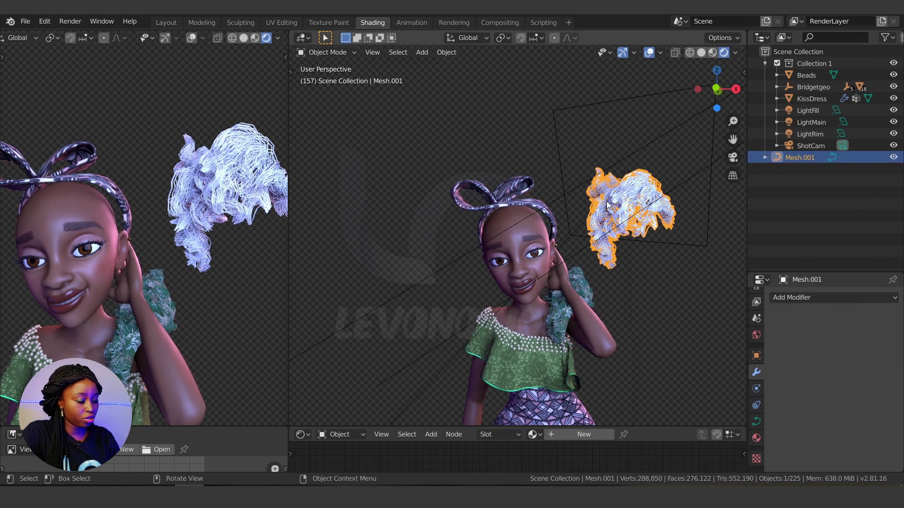
{"action": "key", "text": "alt+g"}
{"action": "middle_click_drag", "start_coordinate": [445, 234], "coordinate": [447, 232], "text": "shift"}
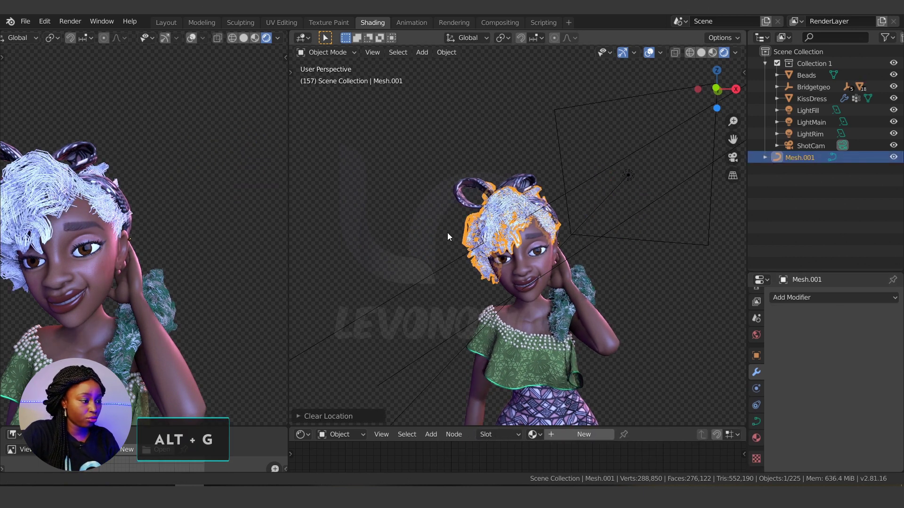
{"action": "scroll", "coordinate": [51, 218], "scroll_direction": "down", "scroll_amount": 2}
{"action": "middle_click_drag", "start_coordinate": [112, 221], "coordinate": [152, 210], "text": "shift"}
{"action": "scroll", "coordinate": [153, 211], "scroll_direction": "up", "scroll_amount": 2}
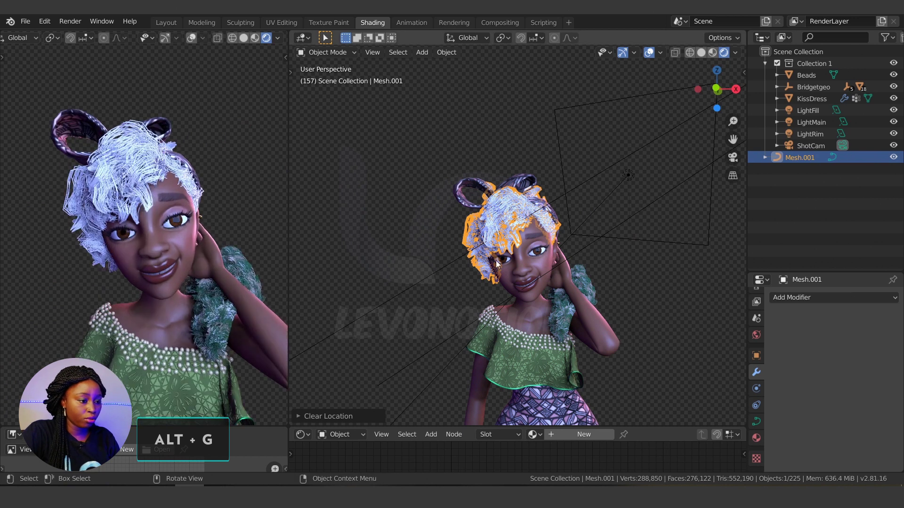
{"action": "scroll", "coordinate": [518, 235], "scroll_direction": "up", "scroll_amount": 5}
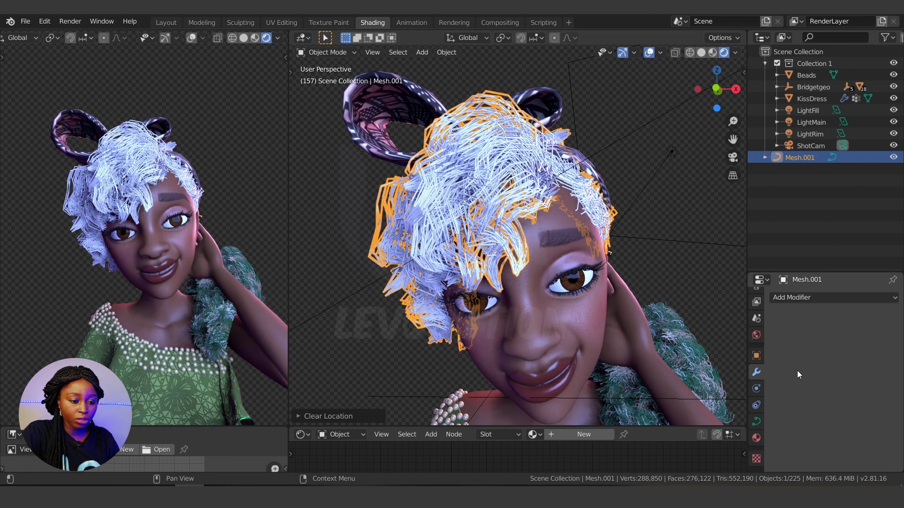
- Thin the hair curve's strands to a bevel depth of 0.0002 m
{"action": "left_click", "coordinate": [756, 422]}
{"action": "scroll", "coordinate": [861, 423], "scroll_direction": "down", "scroll_amount": 8}
{"action": "mouse_move", "coordinate": [857, 404]}
{"action": "left_mouse_down"}
{"action": "mouse_move", "coordinate": [838, 404]}
{"action": "mouse_move", "coordinate": [869, 405]}
{"action": "mouse_move", "coordinate": [857, 406]}
{"action": "left_mouse_up"}
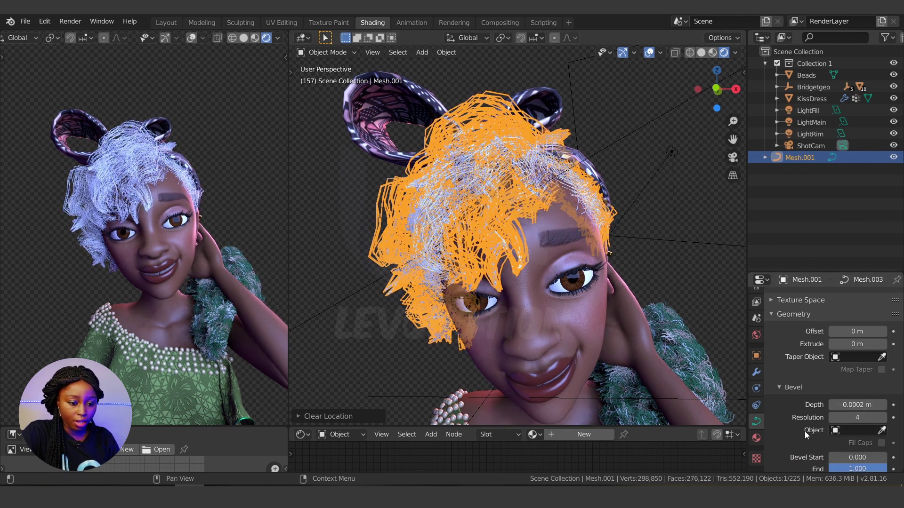
- Reduce the hair curve's bevel resolution to 0 to lighten its geometry
{"action": "scroll", "coordinate": [814, 433], "scroll_direction": "down", "scroll_amount": 4}
{"action": "scroll", "coordinate": [804, 410], "scroll_direction": "up", "scroll_amount": 7}
{"action": "scroll", "coordinate": [804, 411], "scroll_direction": "up", "scroll_amount": 5}
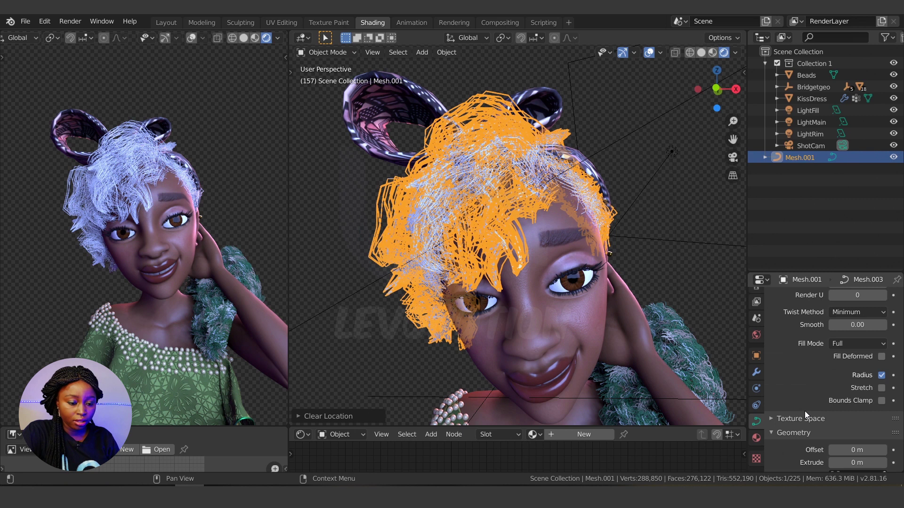
{"action": "scroll", "coordinate": [808, 411], "scroll_direction": "down", "scroll_amount": 8}
{"action": "left_click_drag", "start_coordinate": [857, 386], "coordinate": [830, 386]}
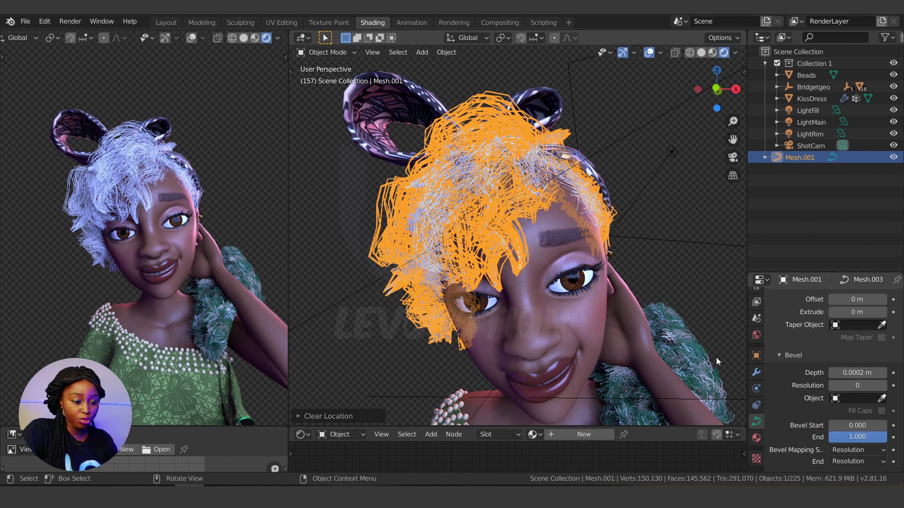
- Add a new material to the hair curve and set its base color to bright magenta pink
{"action": "left_click", "coordinate": [756, 438]}
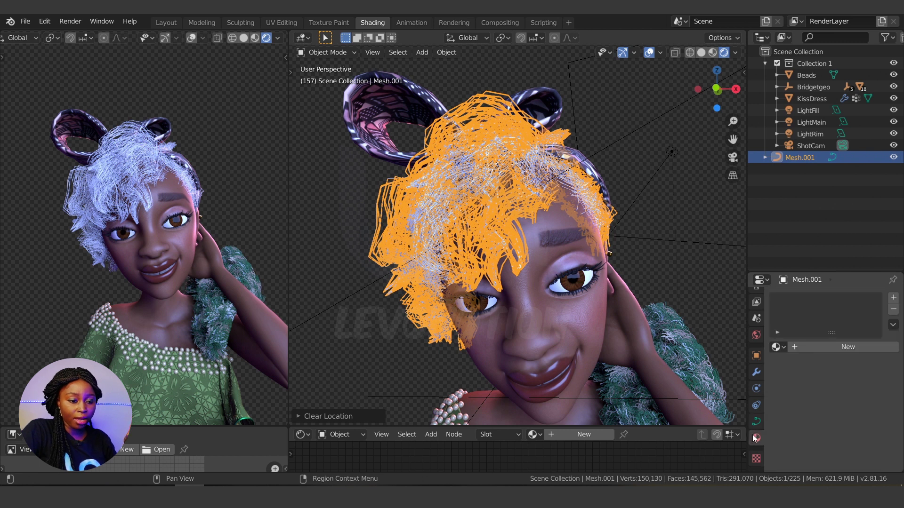
{"action": "left_click", "coordinate": [817, 349]}
{"action": "left_click", "coordinate": [856, 467]}
{"action": "mouse_move", "coordinate": [843, 362]}
{"action": "left_mouse_down"}
{"action": "mouse_move", "coordinate": [858, 361]}
{"action": "mouse_move", "coordinate": [846, 377]}
{"action": "mouse_move", "coordinate": [855, 372]}
{"action": "left_mouse_up"}
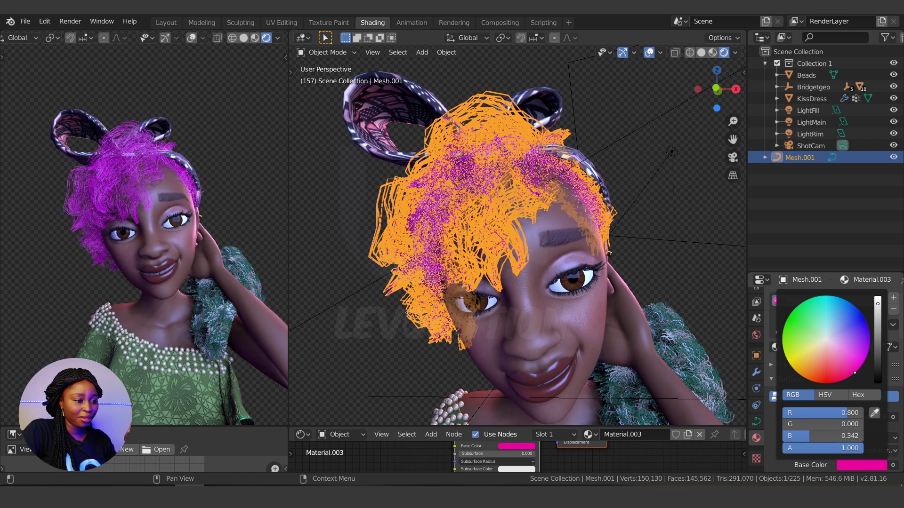
- Set the hair curve's bevel depth to 0.0006 m
{"action": "left_click", "coordinate": [756, 421]}
{"action": "scroll", "coordinate": [813, 439], "scroll_direction": "down", "scroll_amount": 3}
{"action": "scroll", "coordinate": [822, 422], "scroll_direction": "up", "scroll_amount": 2}
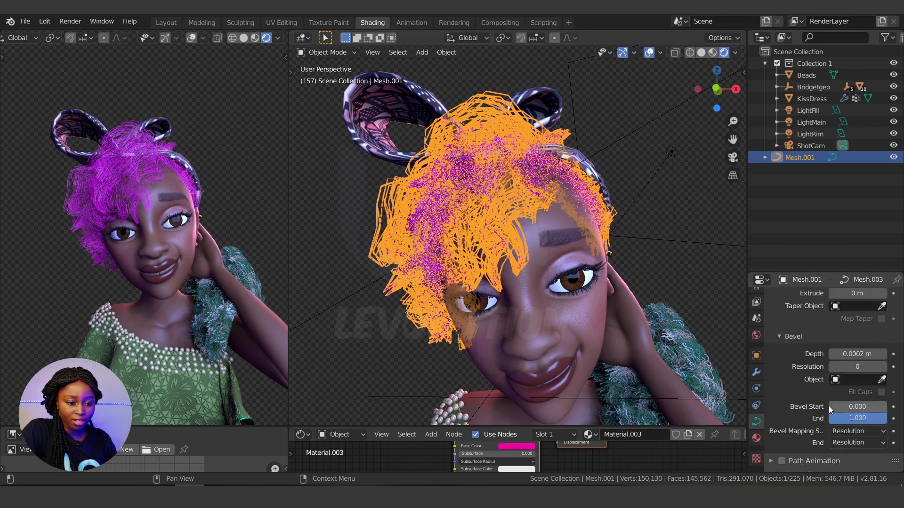
{"action": "left_click_drag", "start_coordinate": [856, 353], "coordinate": [870, 353]}
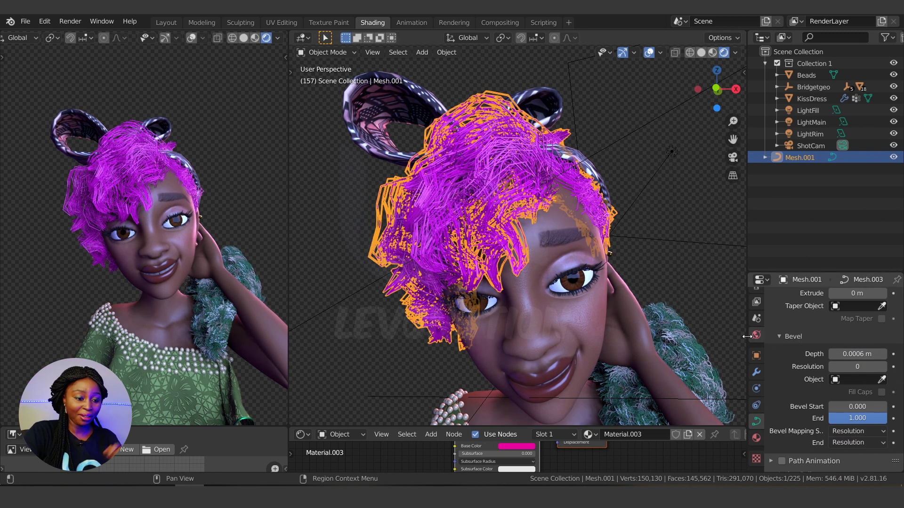
- Add a Subdivision Surface modifier to the hair curve to smooth the strands, then deselect it
{"action": "left_click", "coordinate": [757, 375]}
{"action": "left_click", "coordinate": [798, 297]}
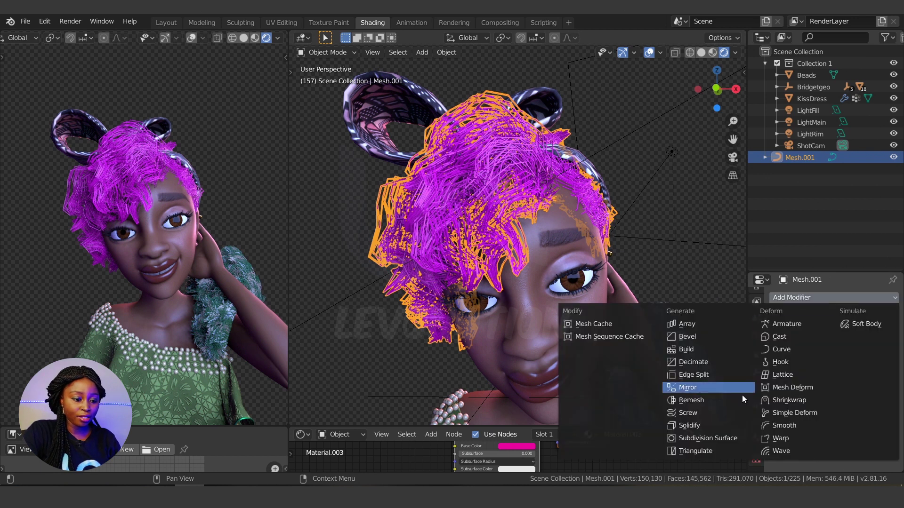
{"action": "left_click", "coordinate": [695, 439]}
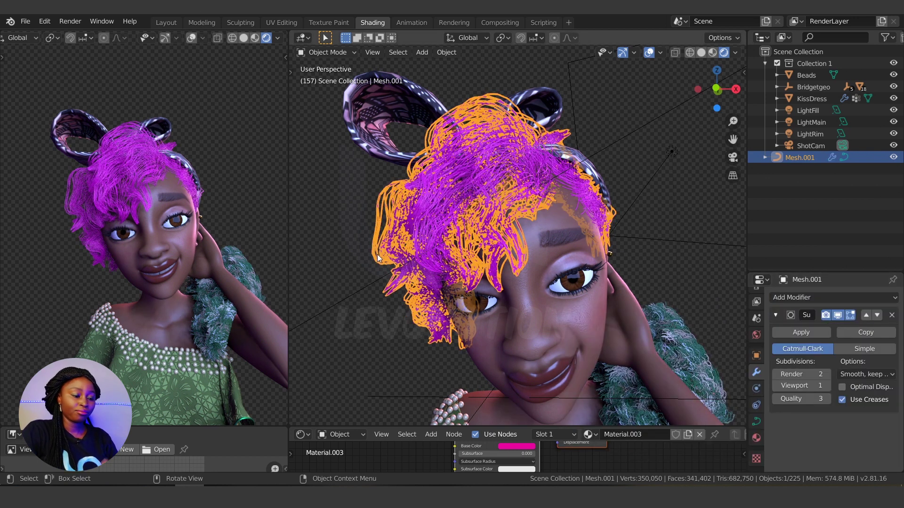
{"action": "left_click", "coordinate": [349, 196]}
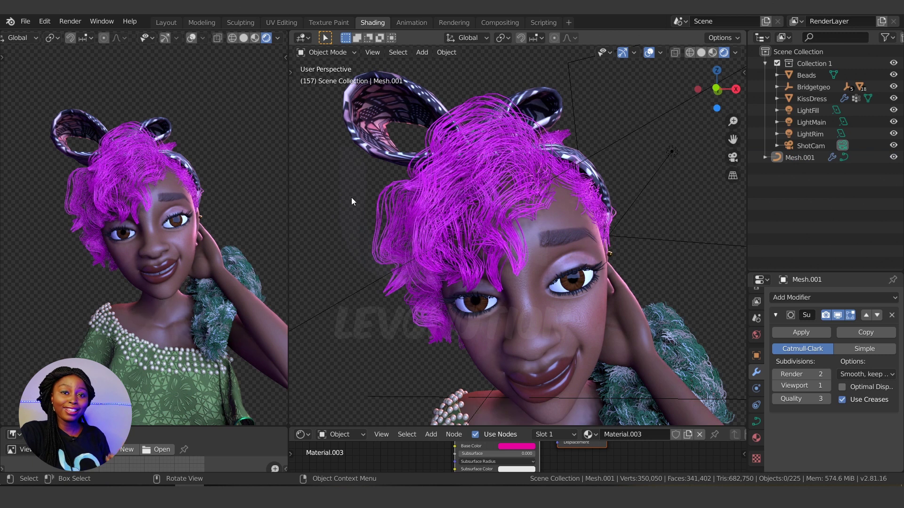